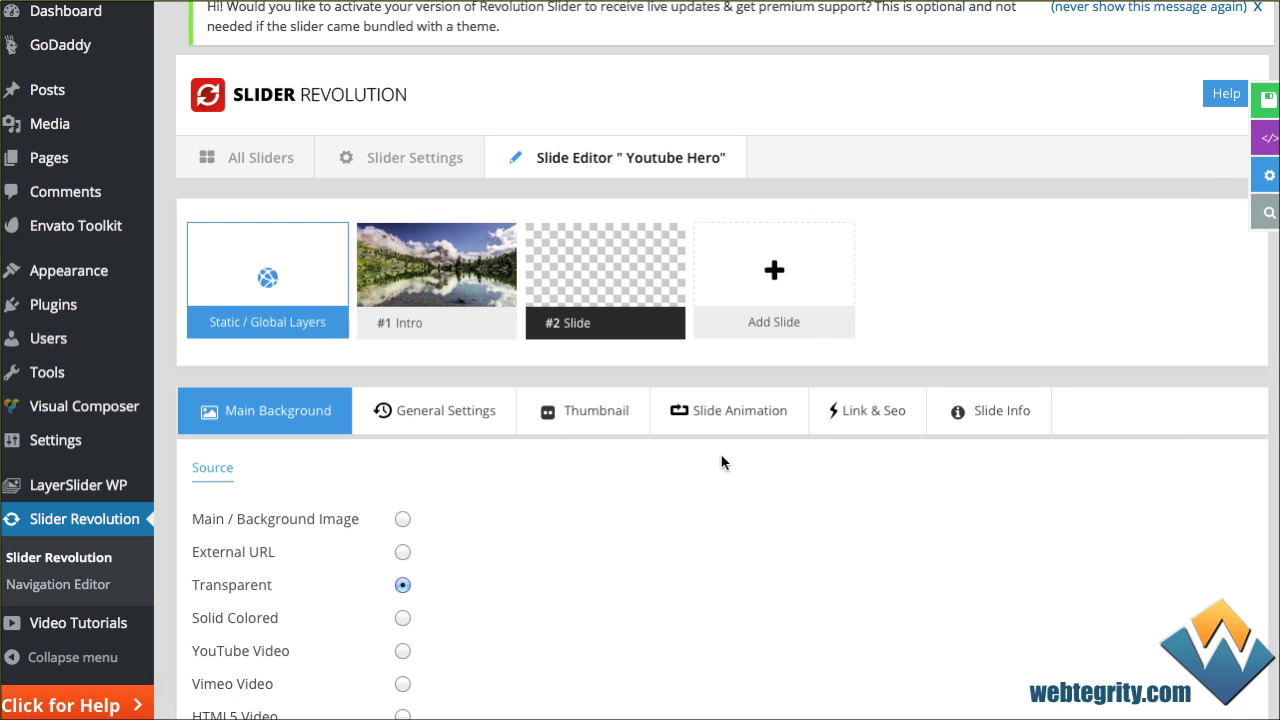
Insert StrawberryJalapenoMargarita.jpg from the Media Library as a new image layer on the transparent slide.
{"action": "scroll", "coordinate": [760, 430], "scroll_direction": "down", "scroll_amount": 5}
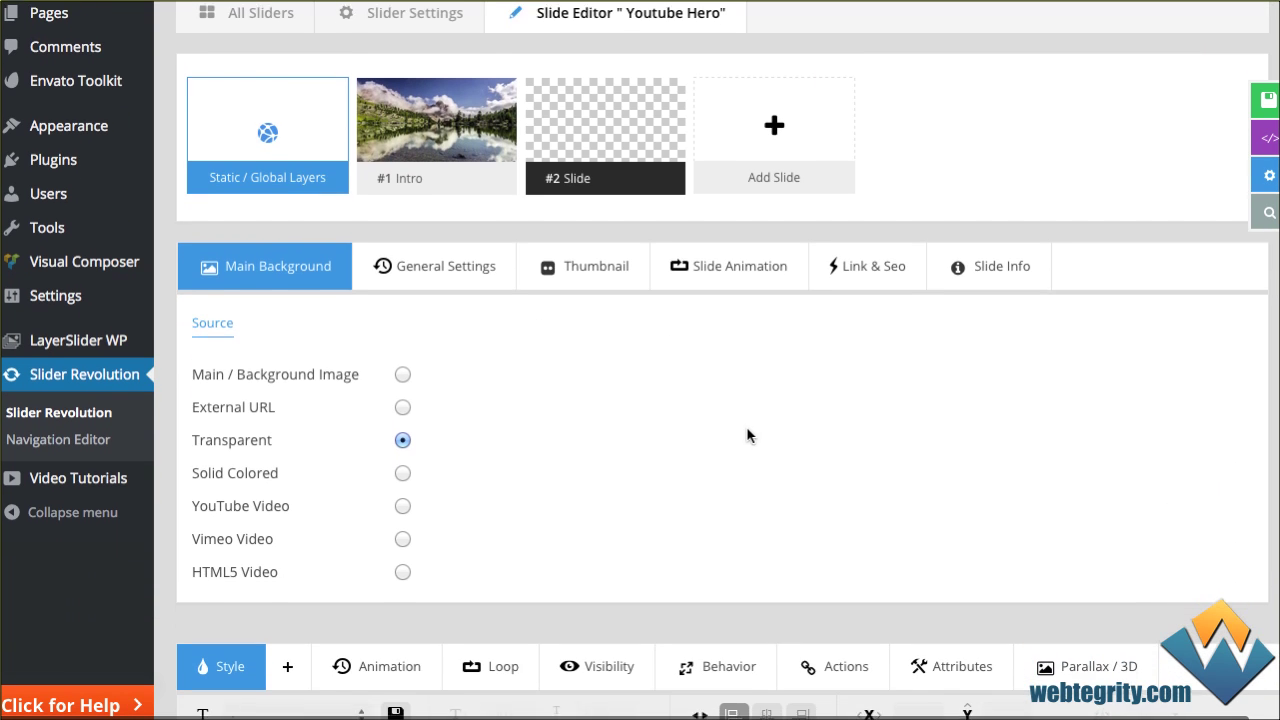
{"action": "scroll", "coordinate": [736, 427], "scroll_direction": "down", "scroll_amount": 5}
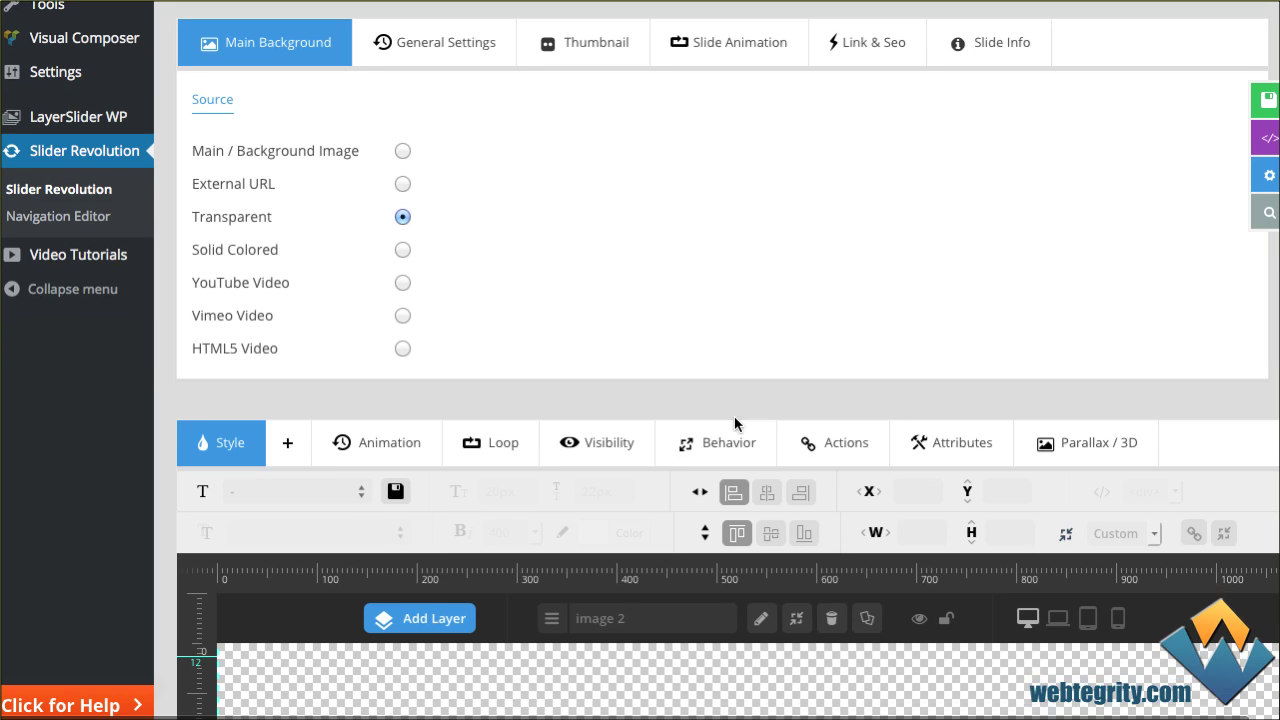
{"action": "scroll", "coordinate": [712, 427], "scroll_direction": "down", "scroll_amount": 3}
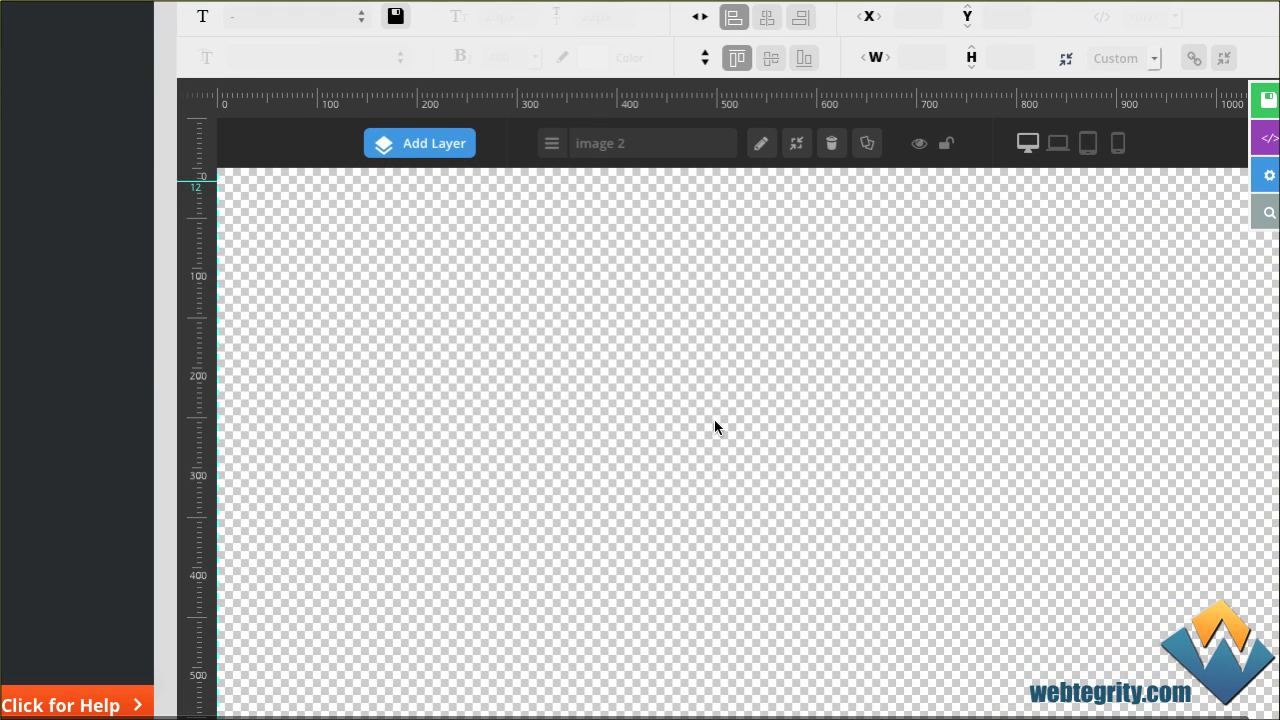
{"action": "scroll", "coordinate": [696, 428], "scroll_direction": "up", "scroll_amount": 3}
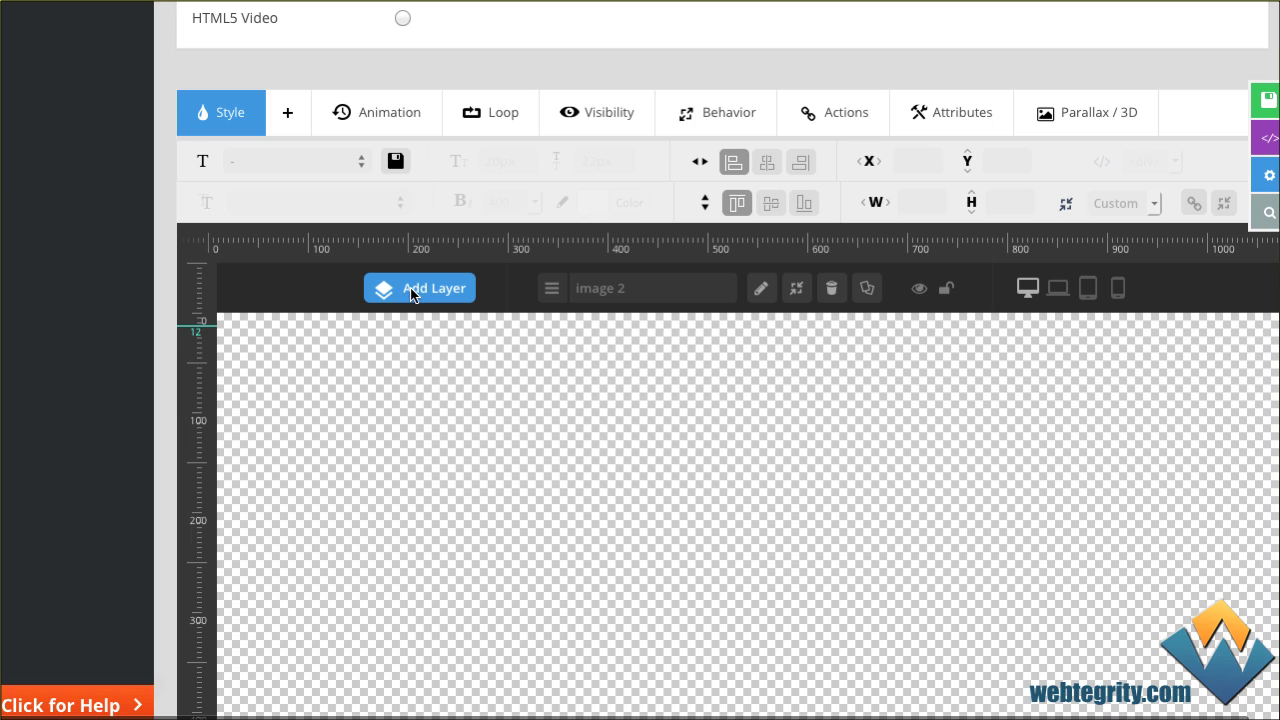
{"action": "mouse_move", "coordinate": [410, 290]}
{"action": "left_click", "coordinate": [416, 370]}
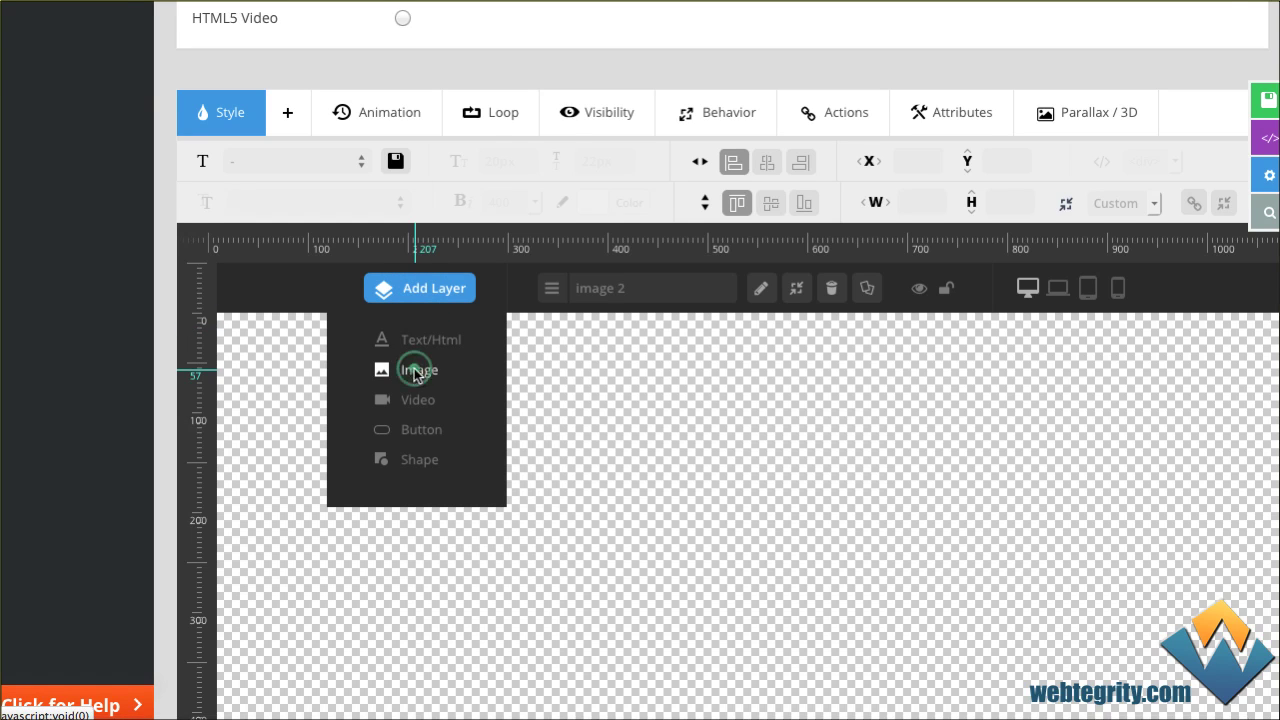
{"action": "left_click", "coordinate": [69, 191]}
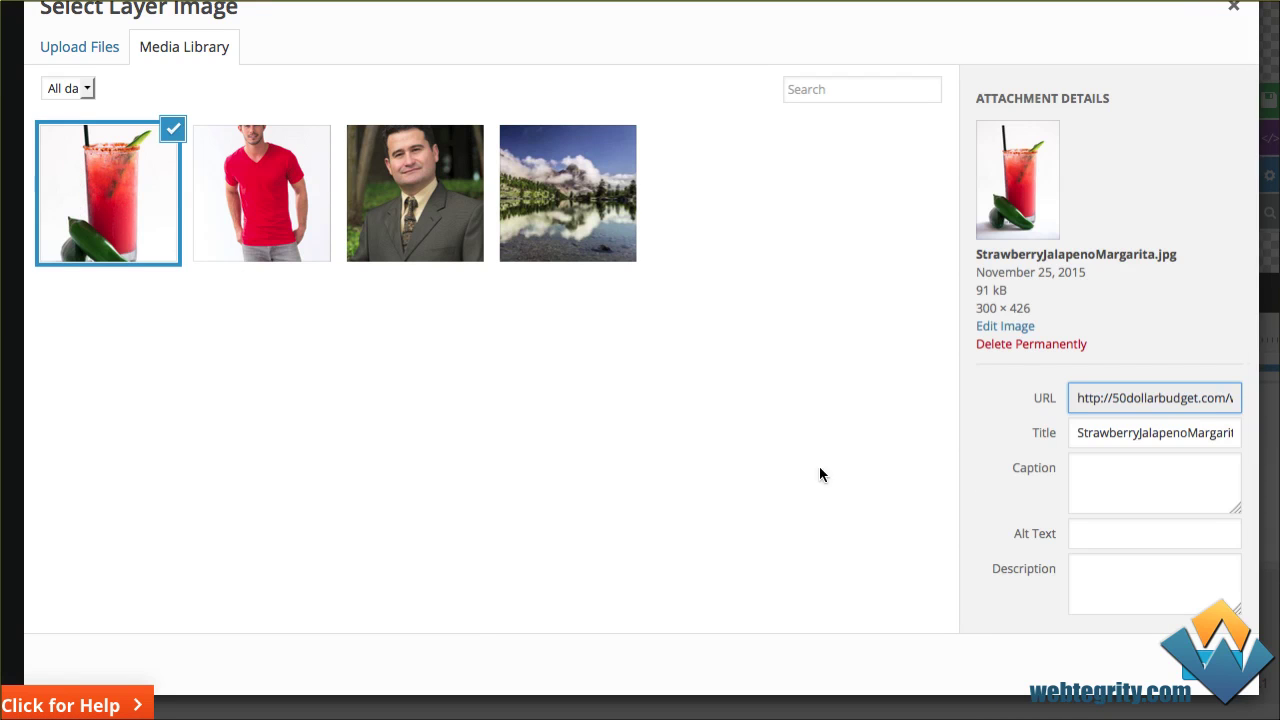
{"action": "scroll", "coordinate": [1027, 584], "scroll_direction": "down", "scroll_amount": 1}
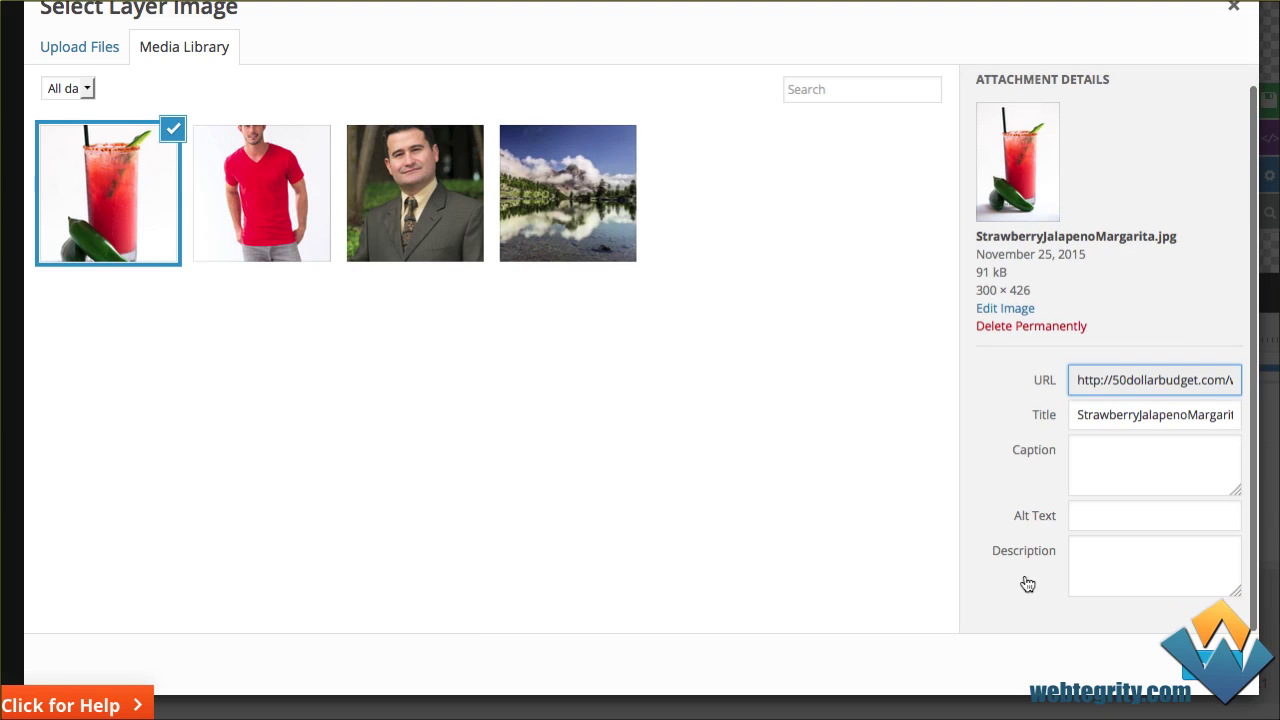
{"action": "left_click", "coordinate": [1186, 680]}
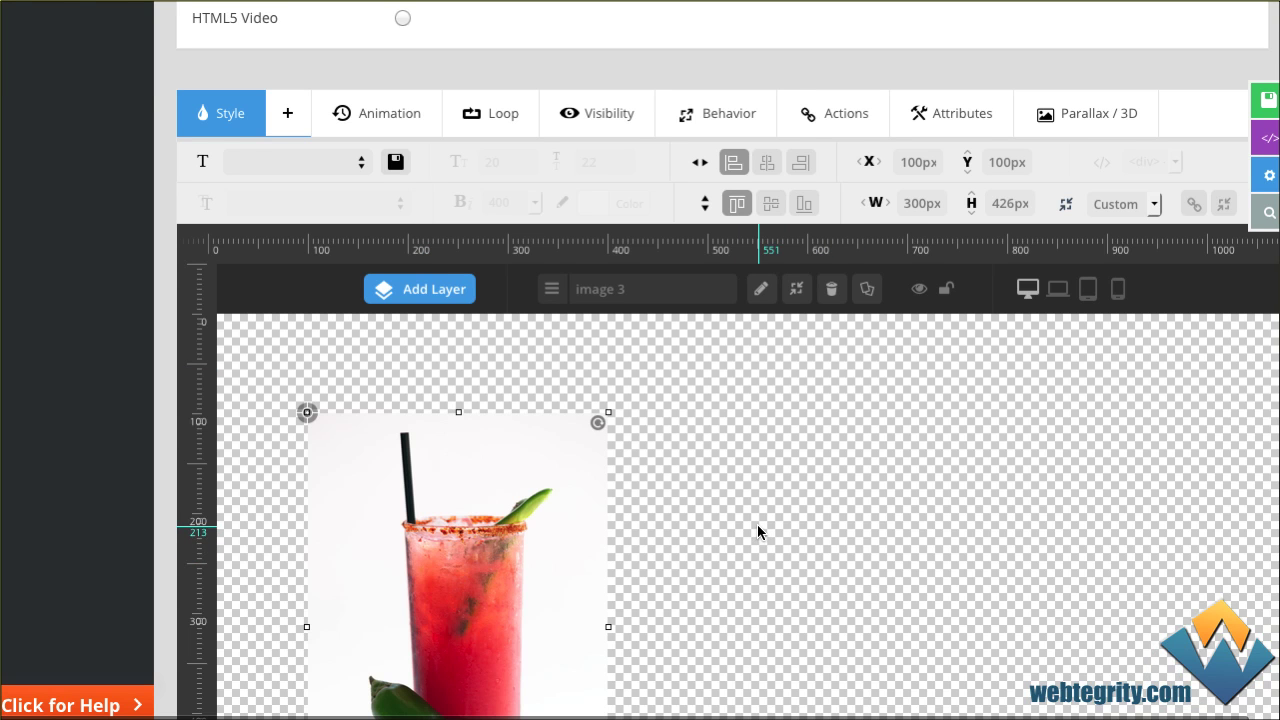
Drag the margarita image layer right to X 253px, Y 107px.
{"action": "scroll", "coordinate": [757, 524], "scroll_direction": "down", "scroll_amount": 3}
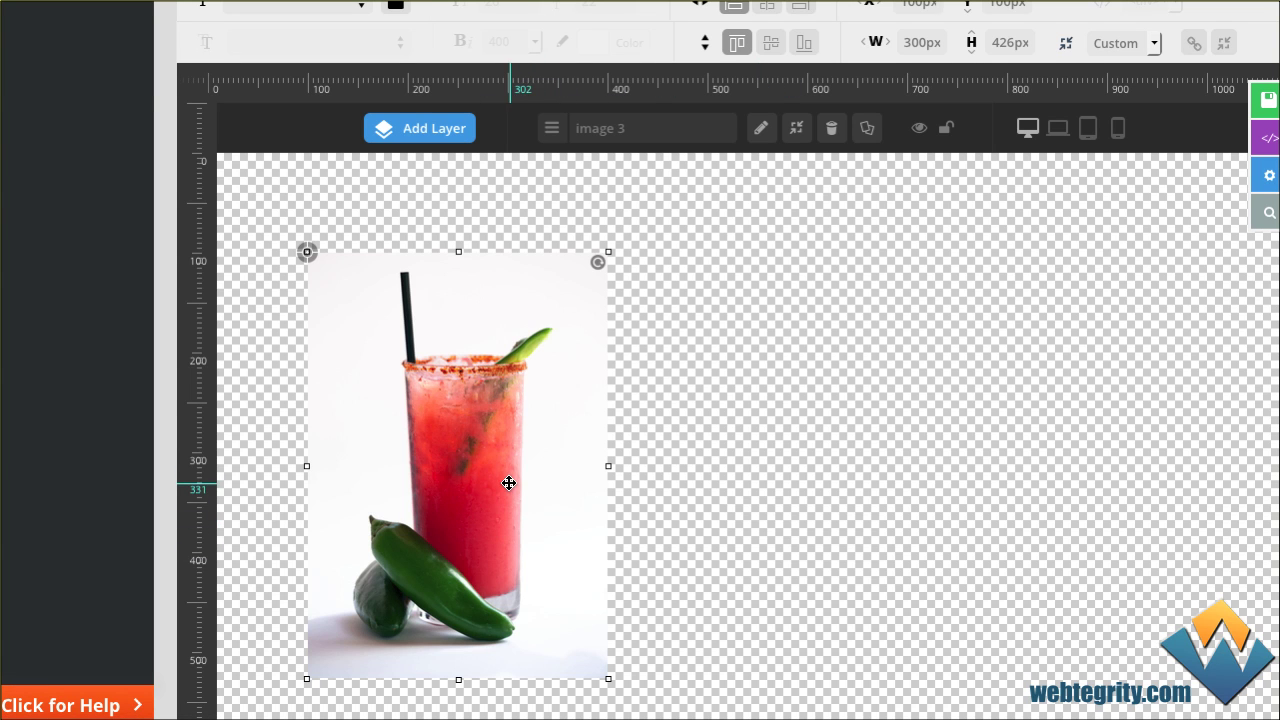
{"action": "left_click_drag", "start_coordinate": [491, 483], "coordinate": [638, 499]}
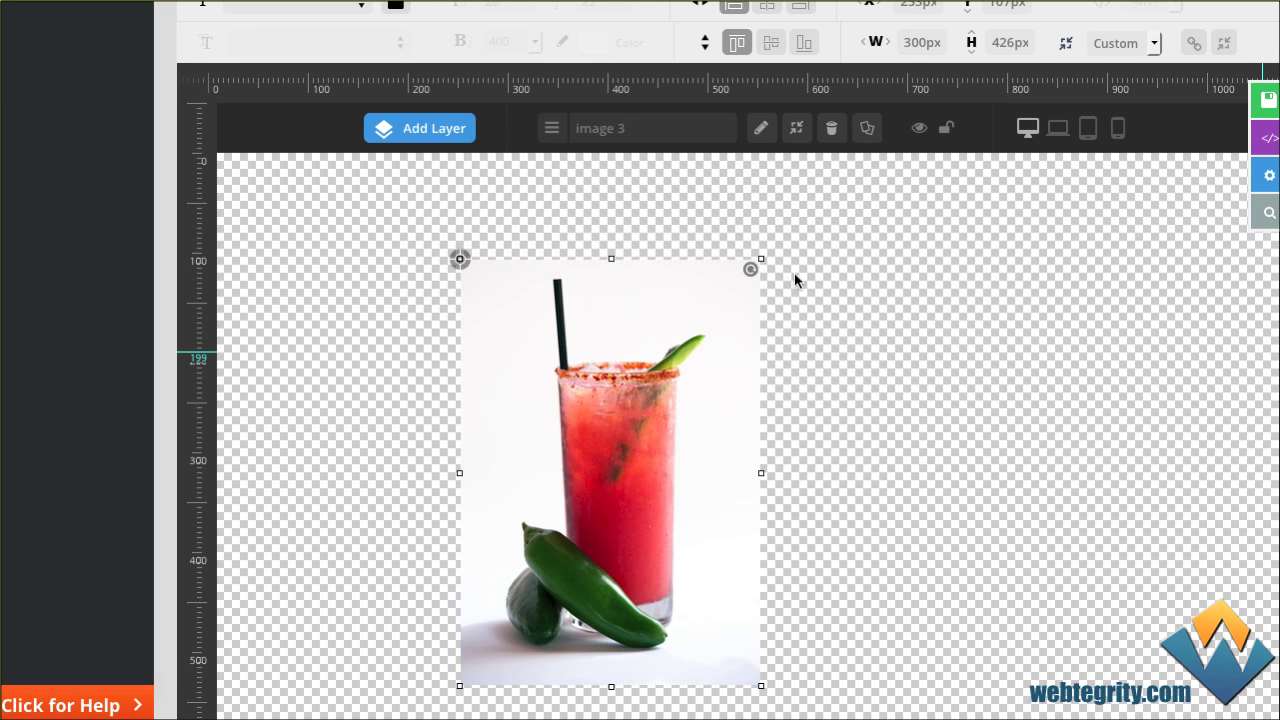
{"action": "left_click", "coordinate": [660, 362]}
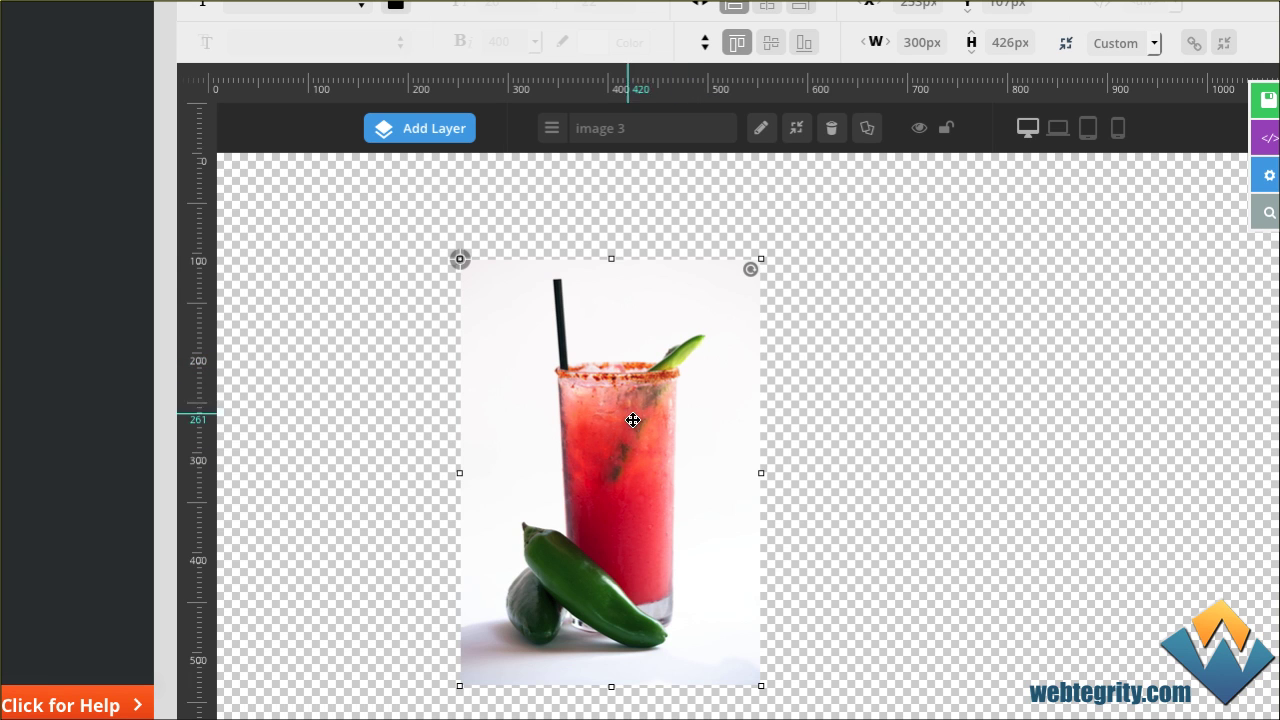
{"action": "scroll", "coordinate": [636, 396], "scroll_direction": "up", "scroll_amount": 2}
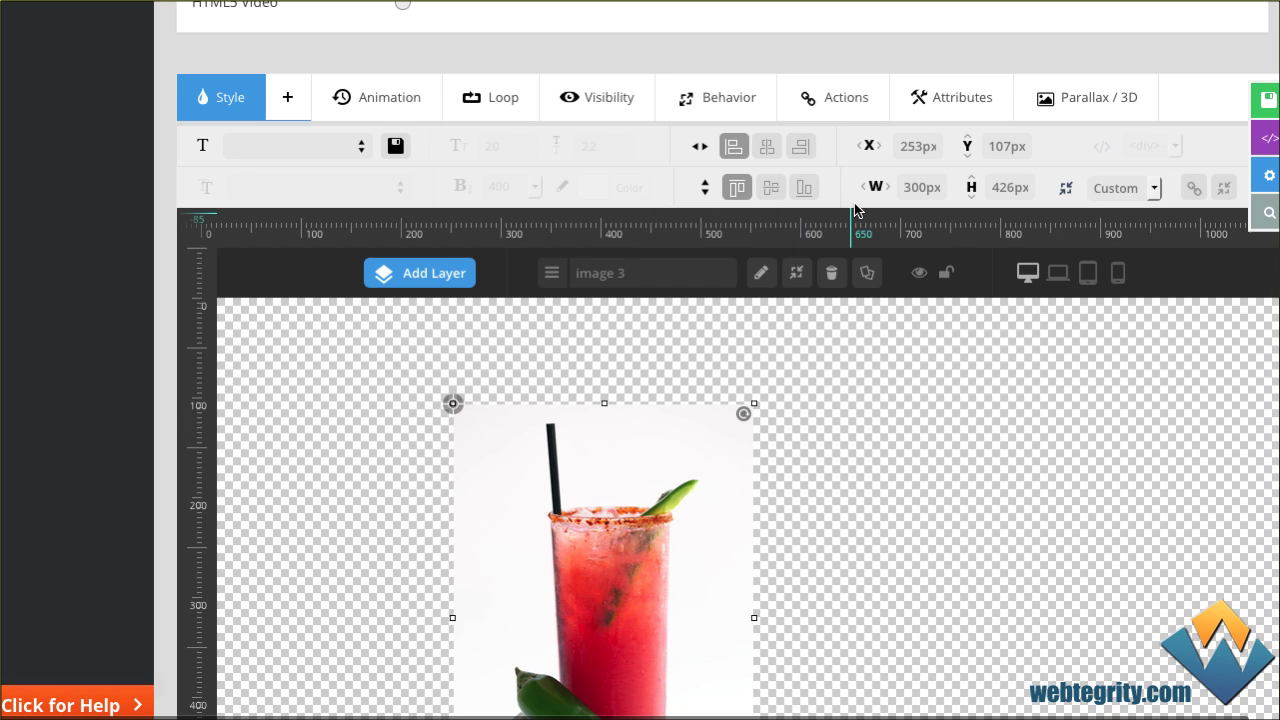
Add a Simple Link click action to the margarita image layer.
{"action": "left_click", "coordinate": [633, 485]}
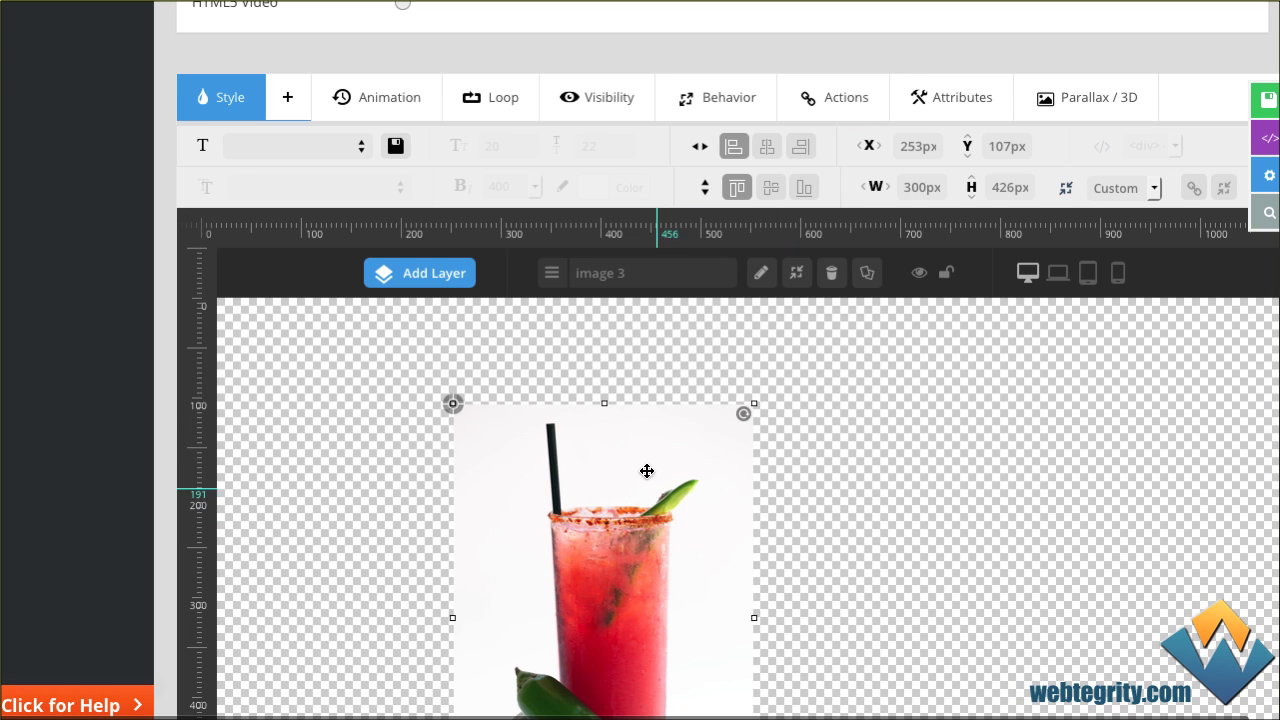
{"action": "left_click", "coordinate": [846, 104]}
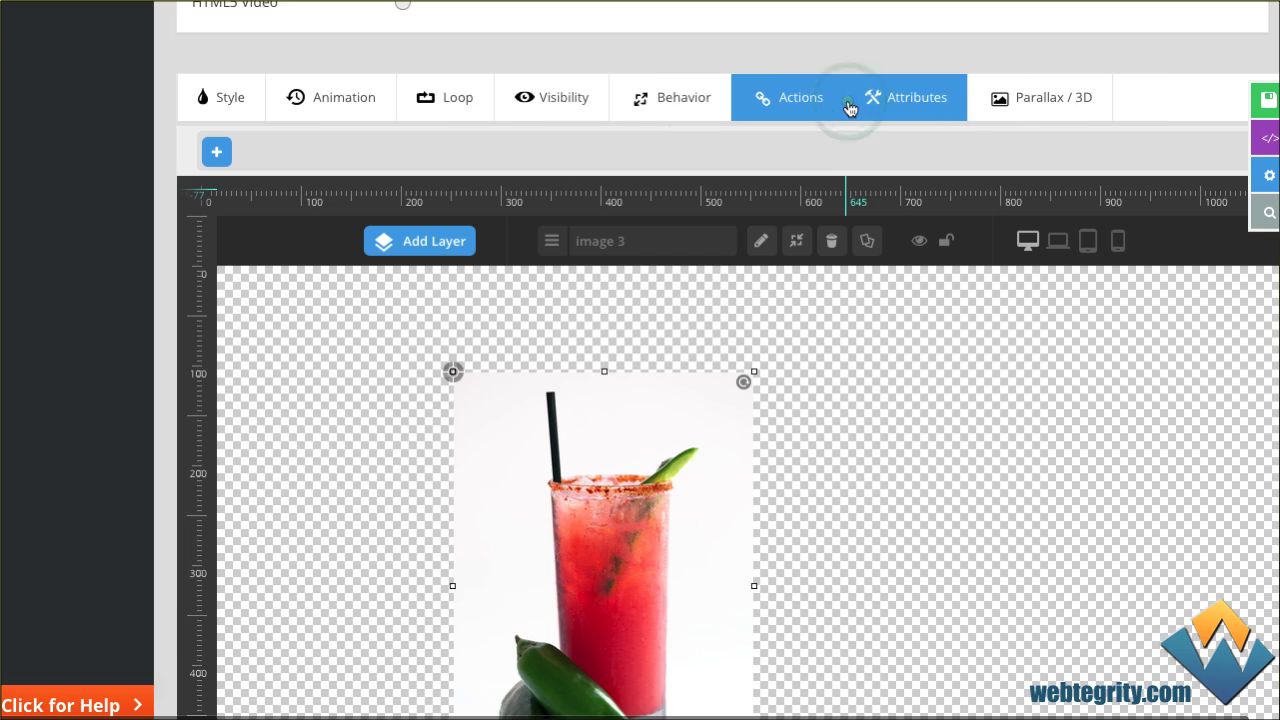
{"action": "left_click", "coordinate": [217, 153]}
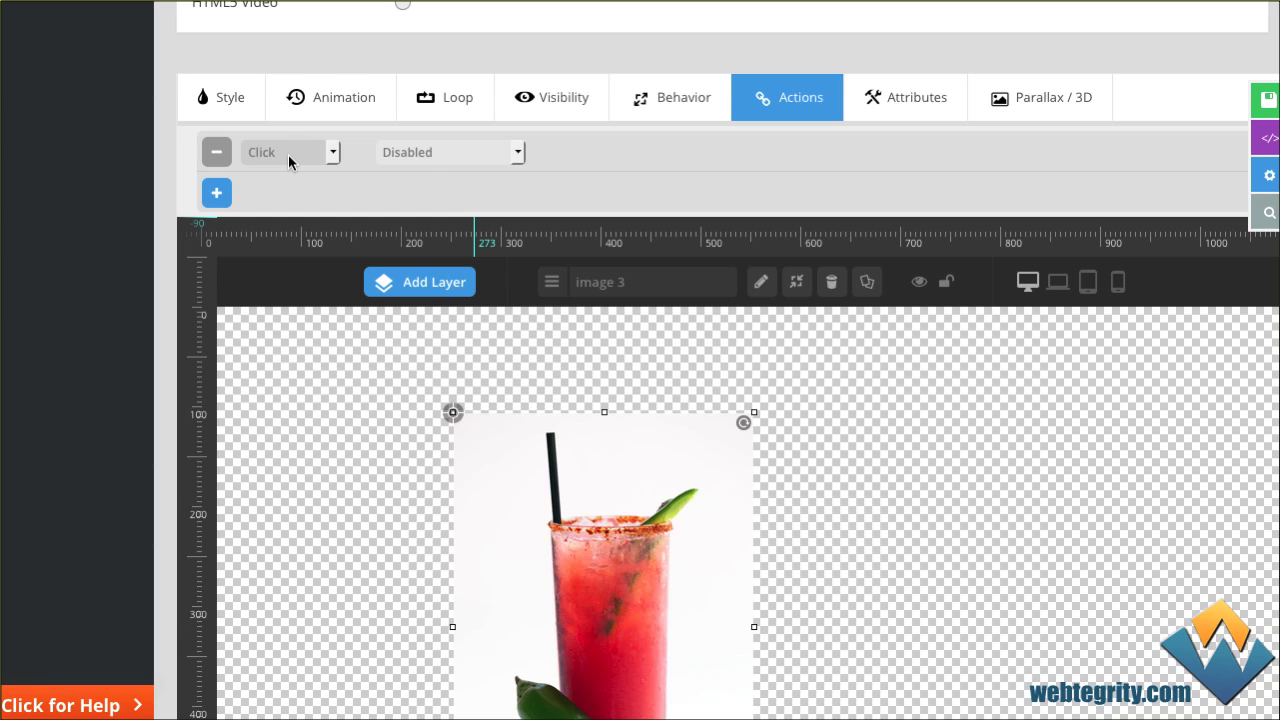
{"action": "left_click", "coordinate": [459, 153]}
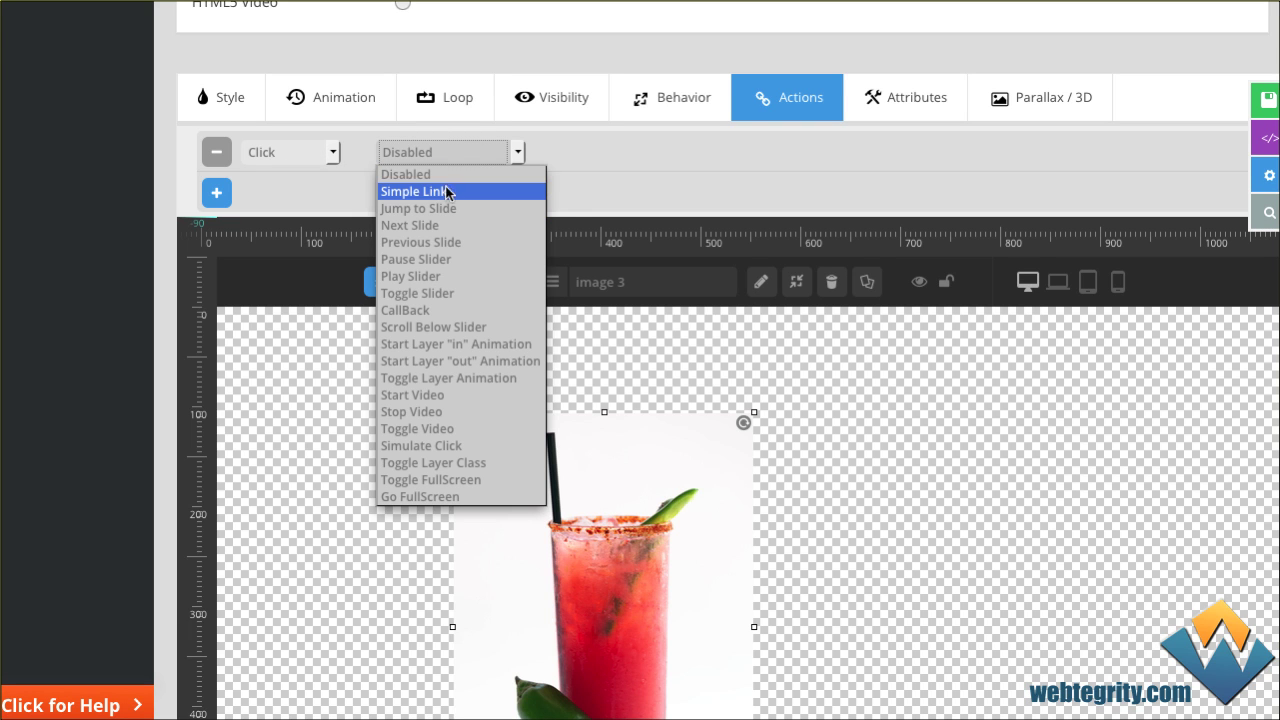
{"action": "left_click", "coordinate": [398, 191]}
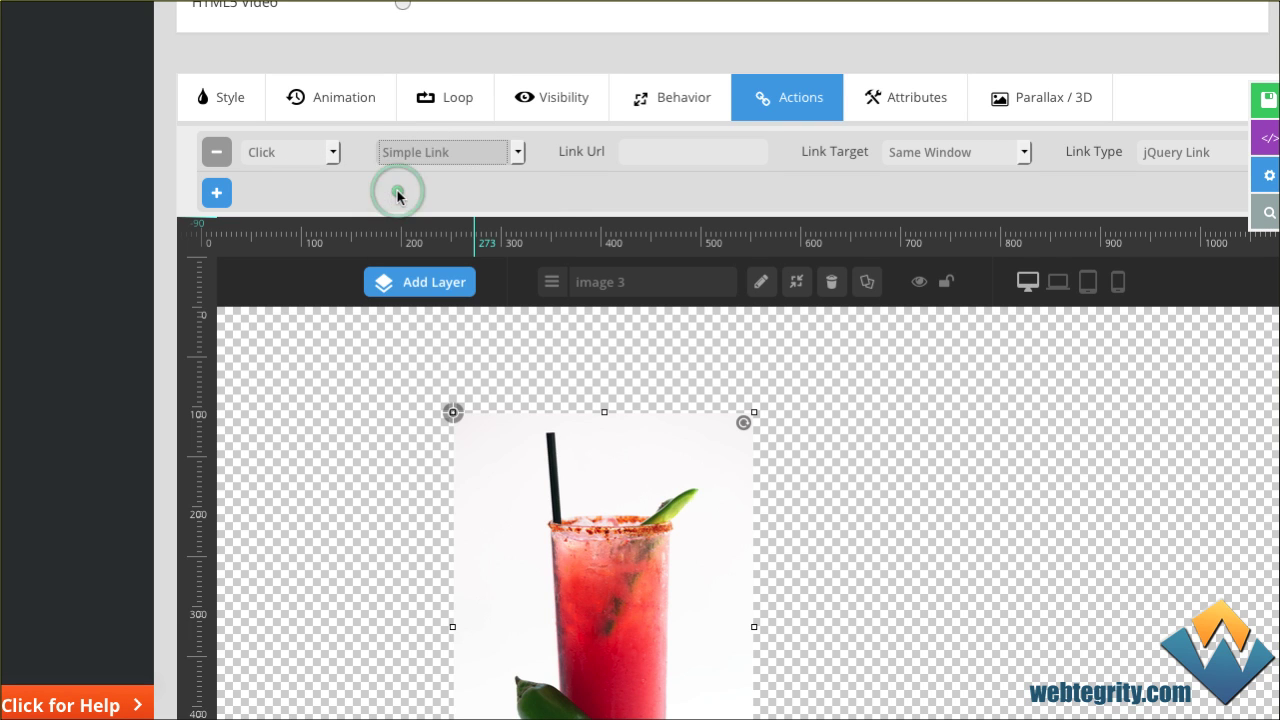
{"action": "left_click", "coordinate": [657, 151]}
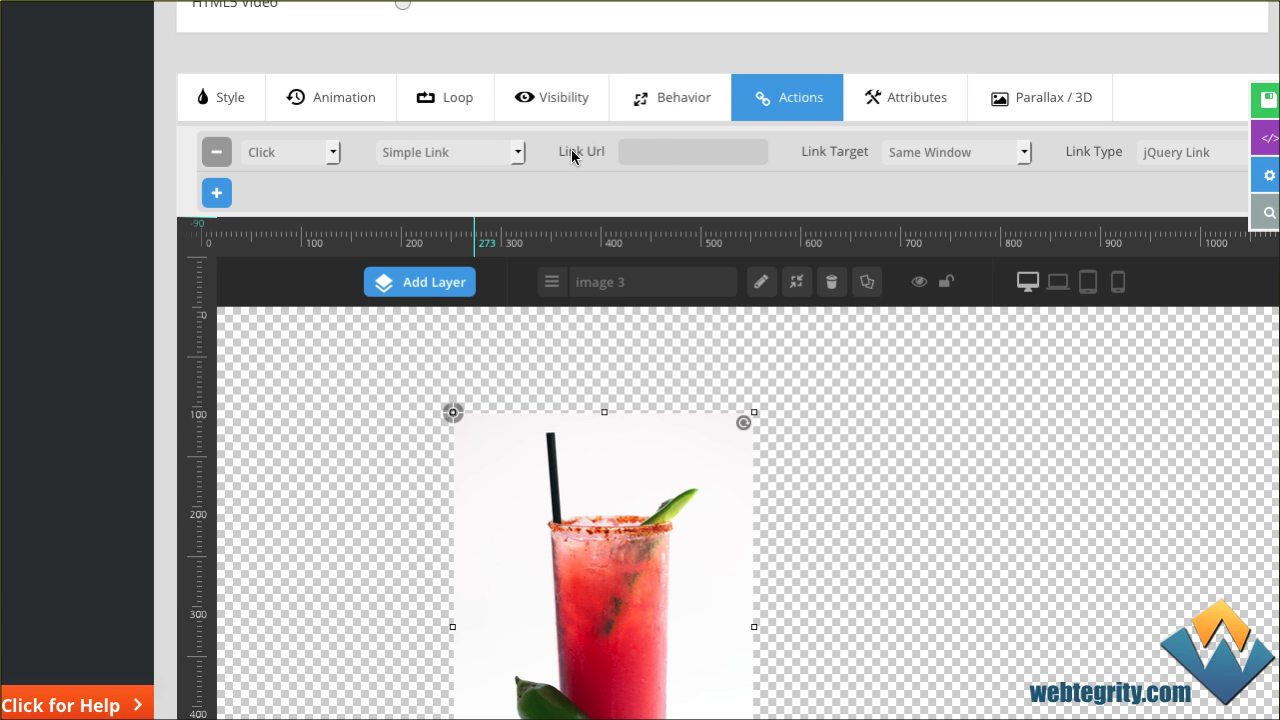
{"action": "left_click", "coordinate": [650, 151]}
{"action": "type", "text": "http://webtegrity.com"}
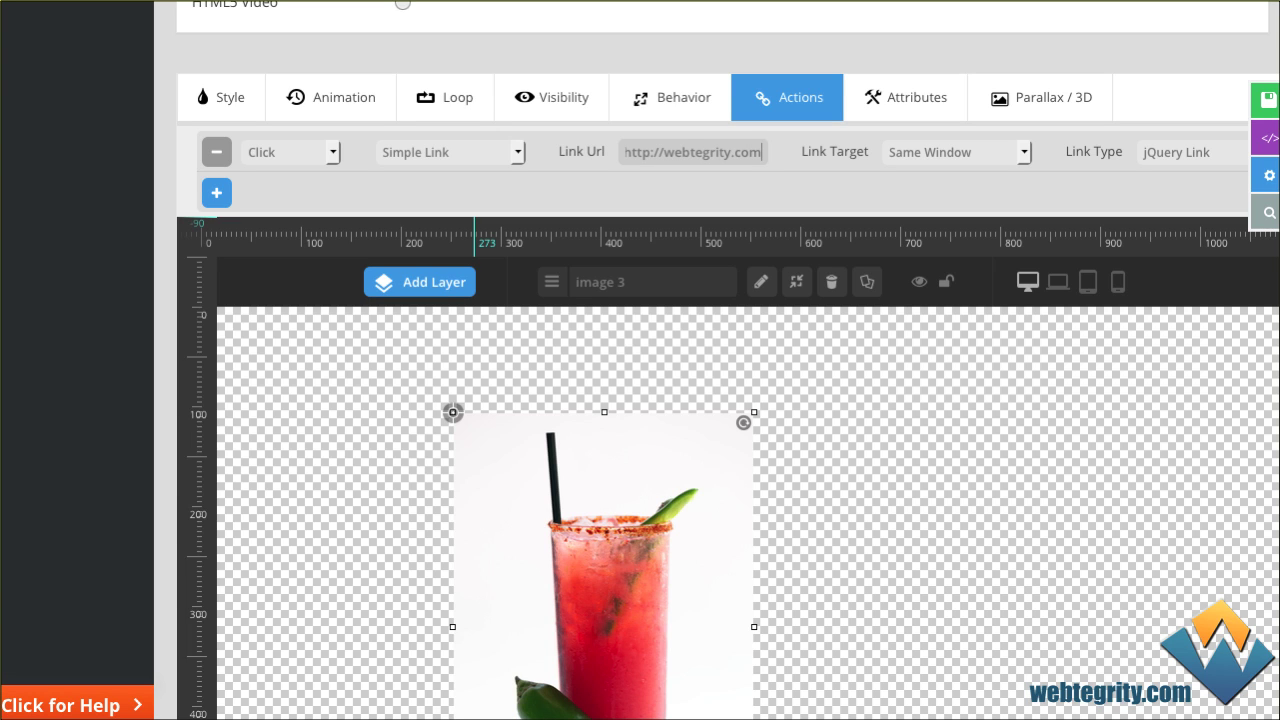
{"action": "left_click", "coordinate": [704, 192]}
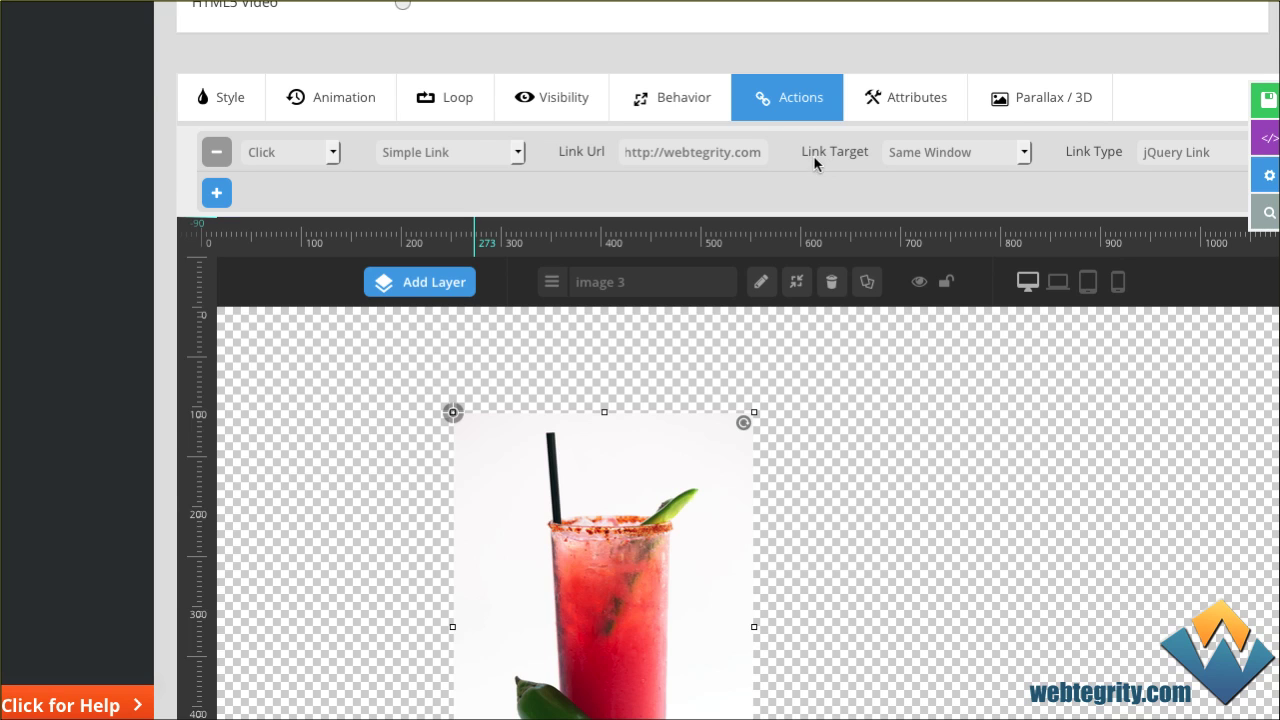
{"action": "left_click", "coordinate": [940, 158]}
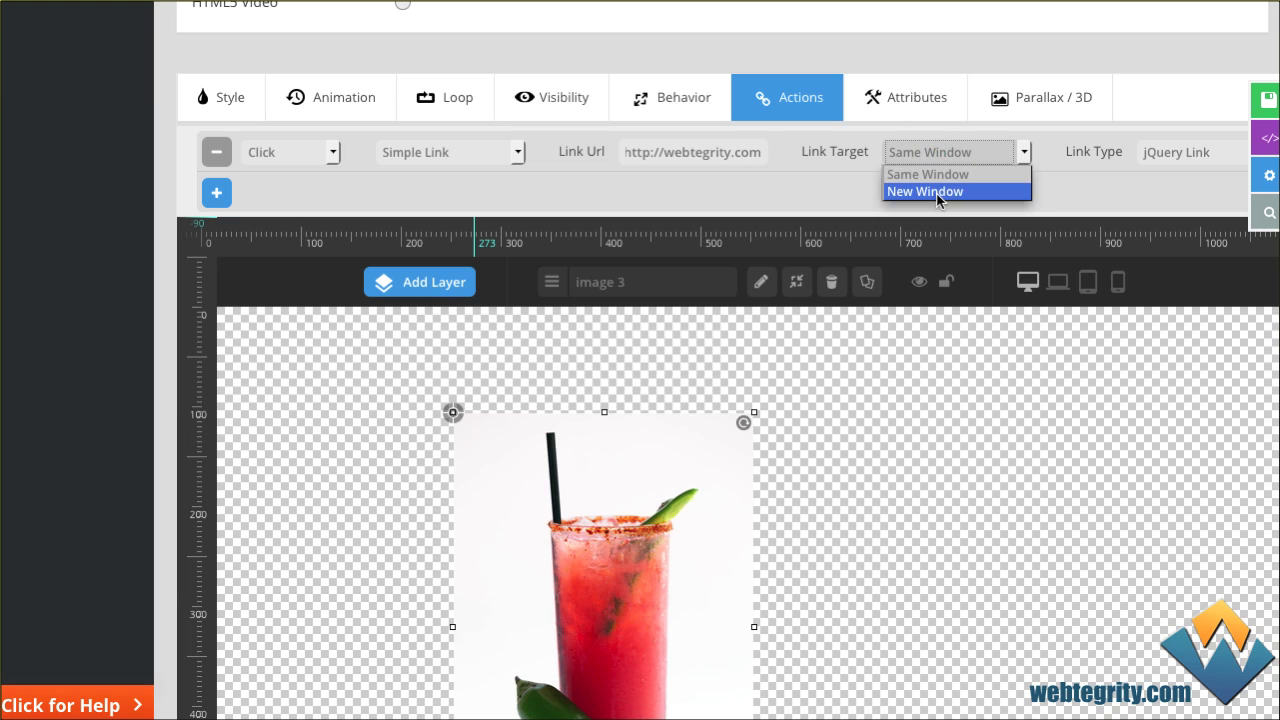
{"action": "left_click", "coordinate": [937, 192]}
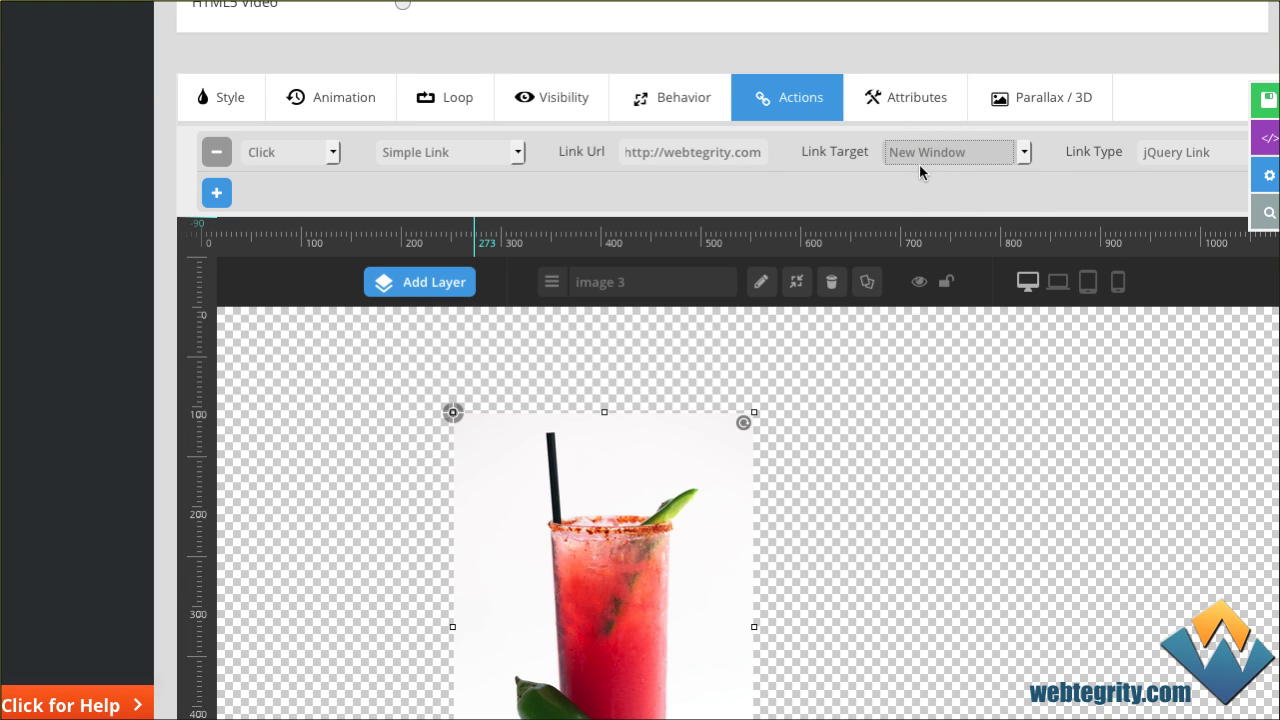
{"action": "left_click", "coordinate": [914, 155]}
{"action": "left_click", "coordinate": [916, 172]}
{"action": "scroll", "coordinate": [908, 165], "scroll_direction": "right", "scroll_amount": 1}
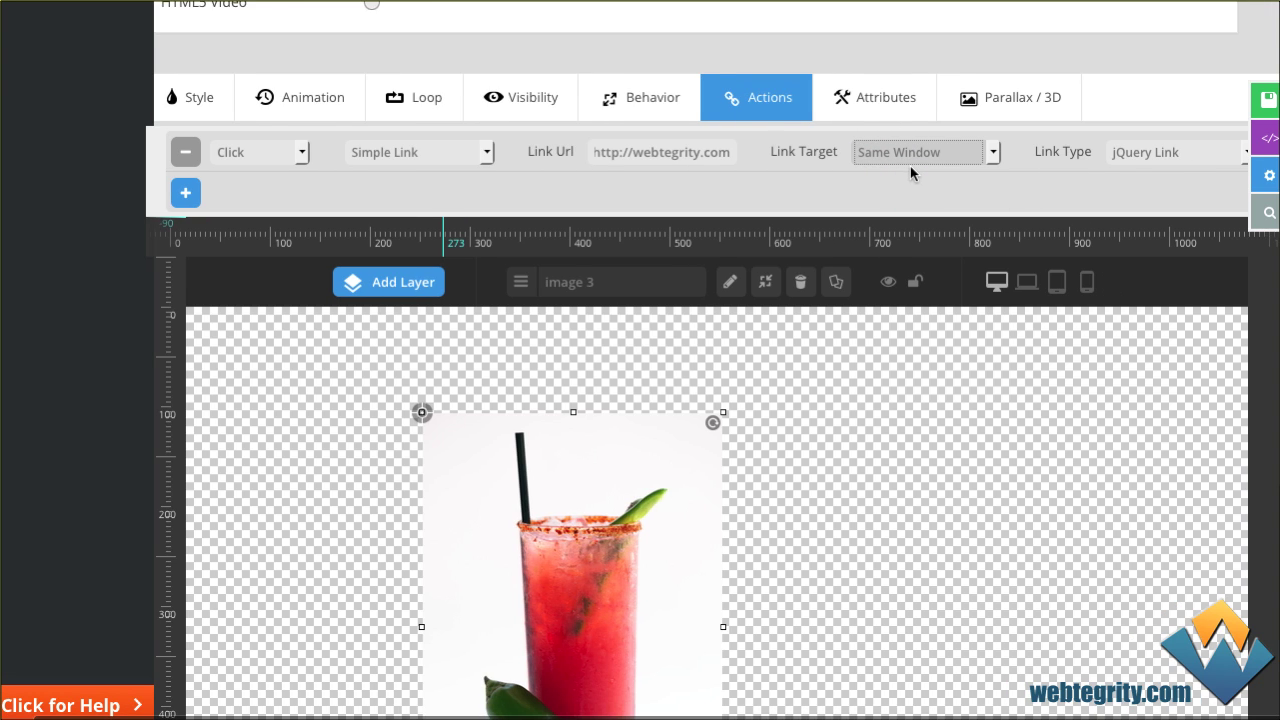
{"action": "left_click", "coordinate": [1149, 153]}
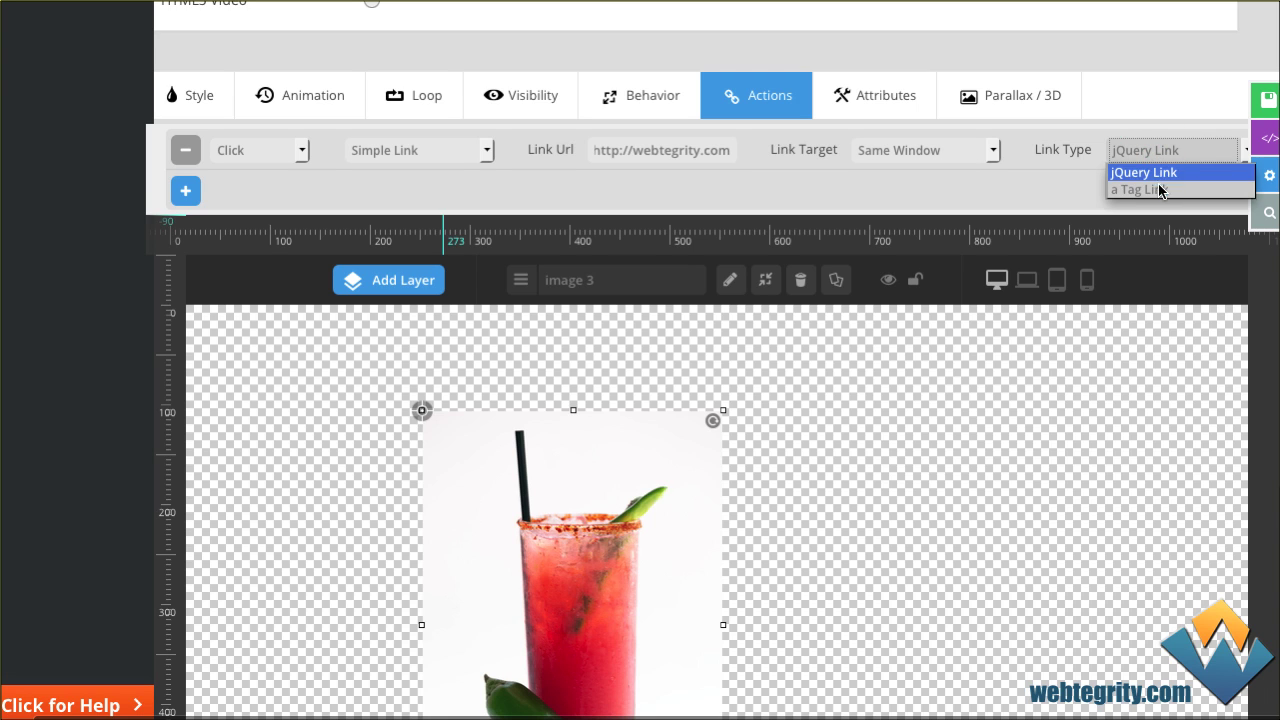
{"action": "left_click", "coordinate": [1157, 185]}
{"action": "left_click", "coordinate": [1151, 153]}
{"action": "left_click", "coordinate": [1149, 171]}
{"action": "left_click", "coordinate": [1137, 160]}
{"action": "left_click", "coordinate": [1131, 188]}
{"action": "left_click", "coordinate": [1127, 158]}
{"action": "left_click", "coordinate": [1145, 171]}
{"action": "scroll", "coordinate": [601, 188], "scroll_direction": "down", "scroll_amount": 3}
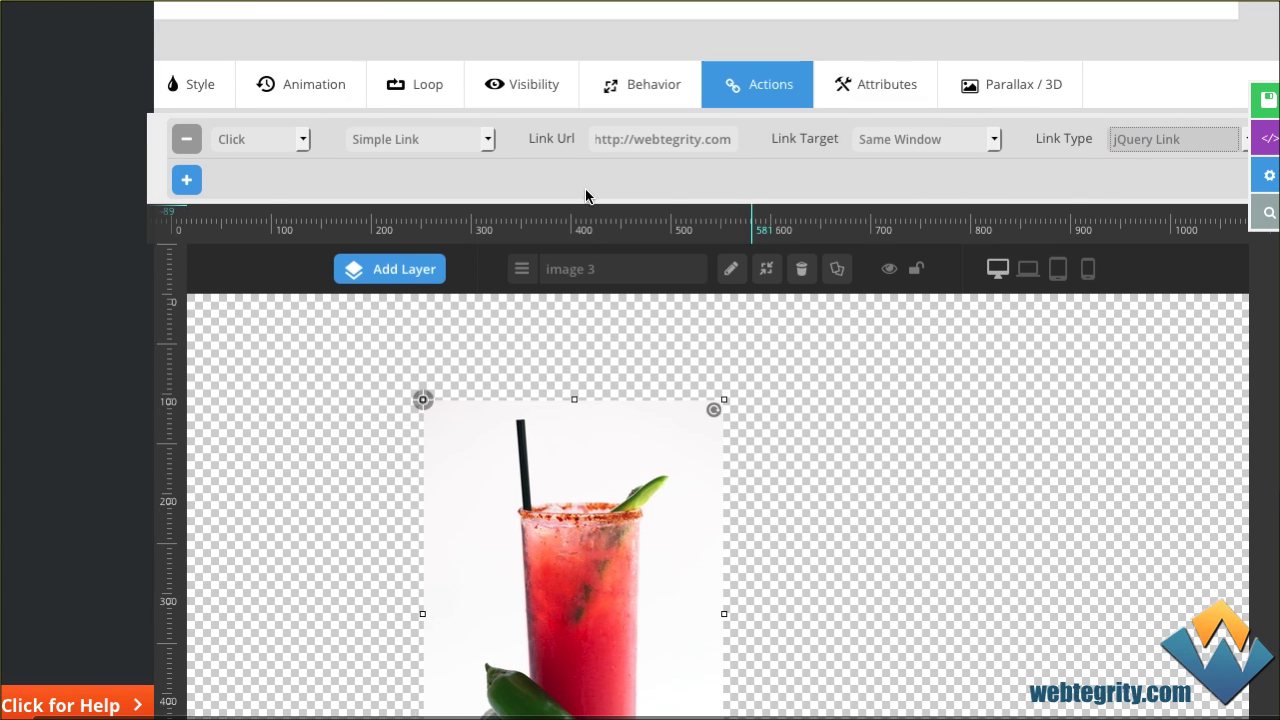
{"action": "scroll", "coordinate": [603, 290], "scroll_direction": "down", "scroll_amount": 2}
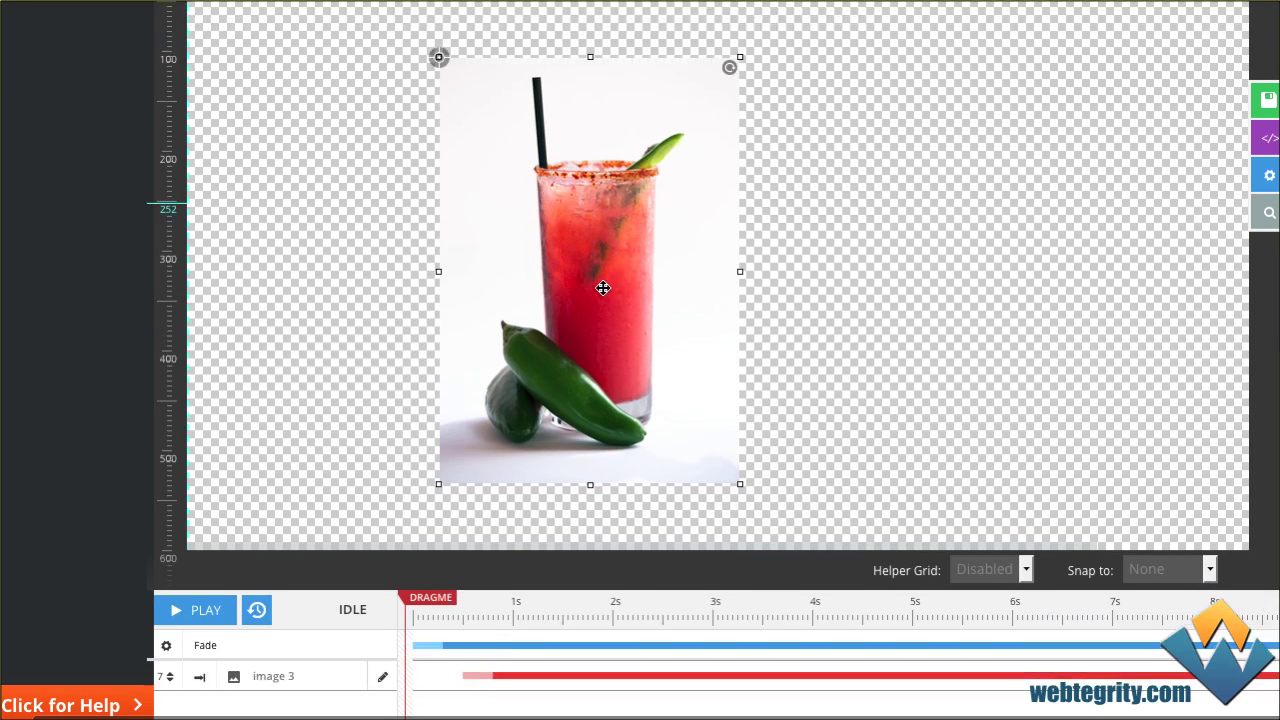
{"action": "scroll", "coordinate": [623, 231], "scroll_direction": "down", "scroll_amount": 2}
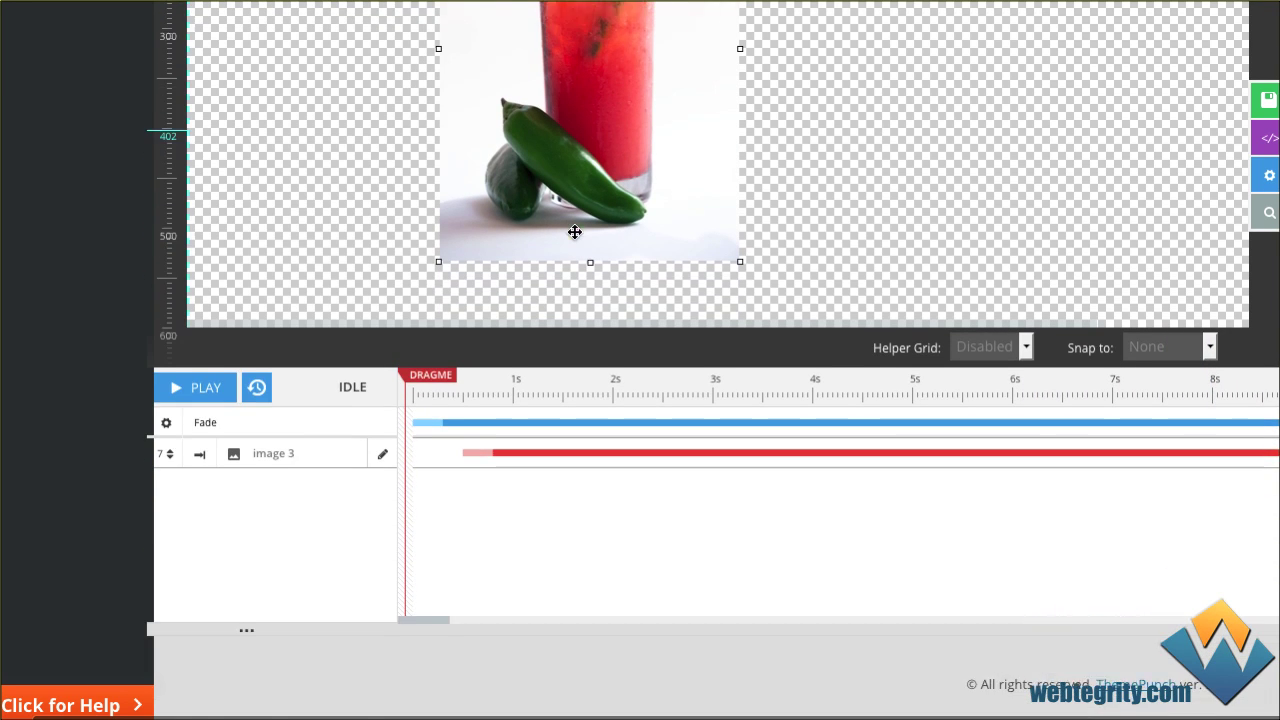
{"action": "scroll", "coordinate": [571, 229], "scroll_direction": "up", "scroll_amount": 7}
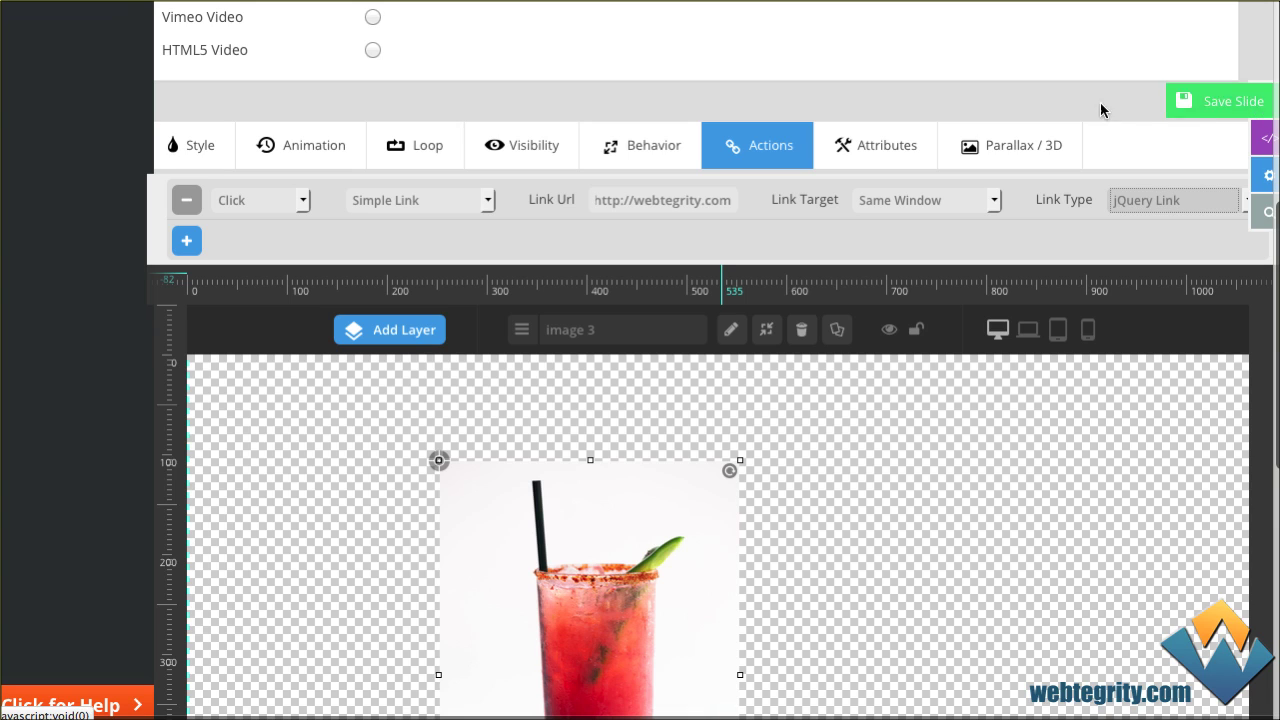
Save and preview the slide, then click the margarita image to reach webtegrity.com.
{"action": "left_click", "coordinate": [1240, 106]}
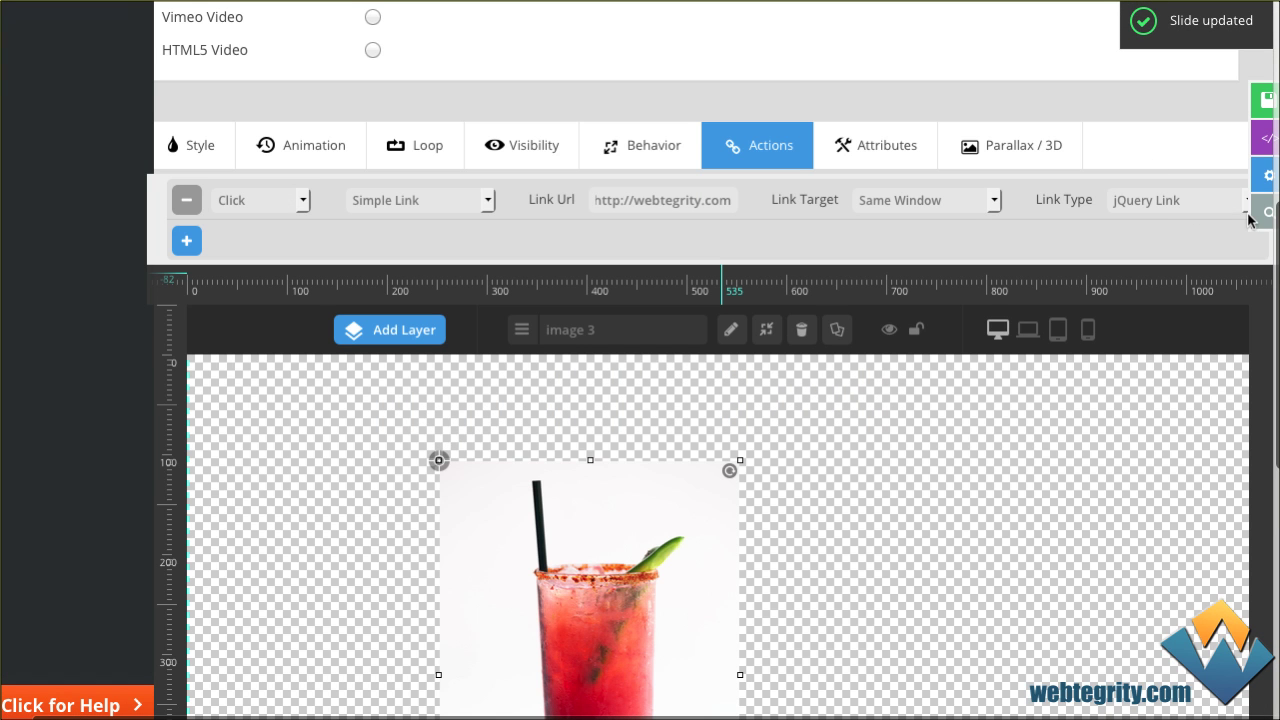
{"action": "left_click", "coordinate": [1190, 211]}
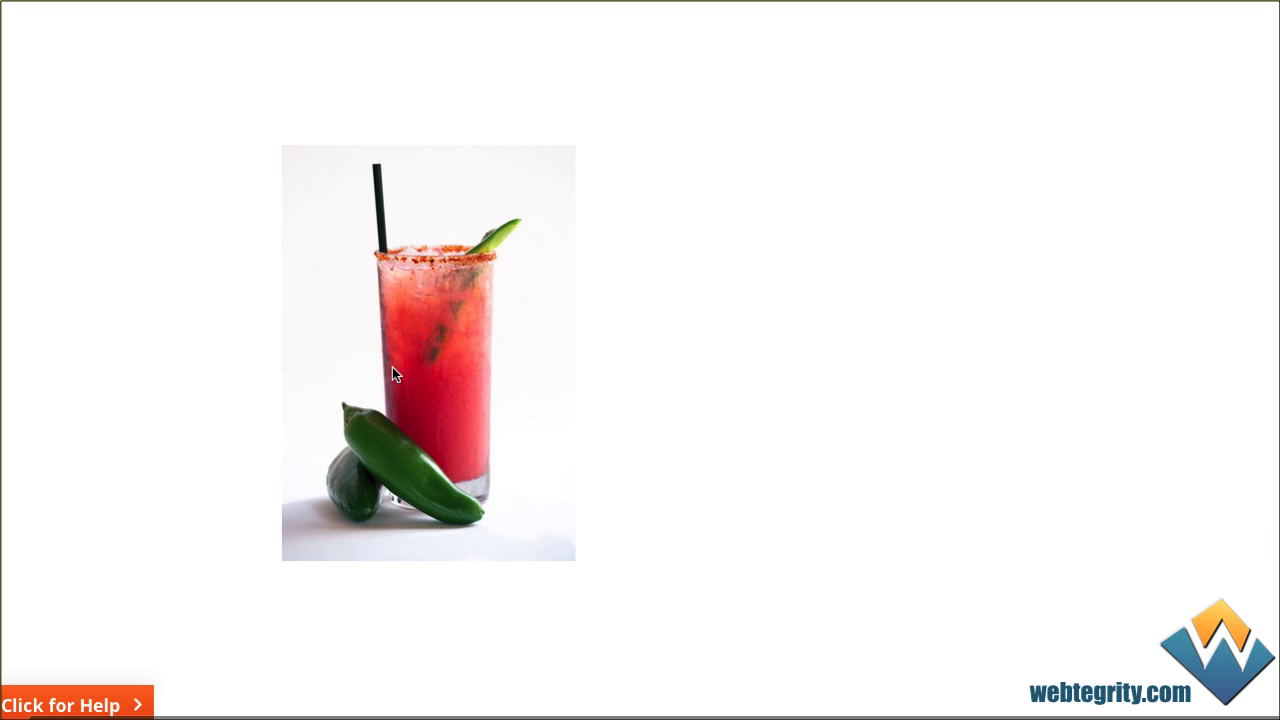
{"action": "left_click", "coordinate": [395, 368]}
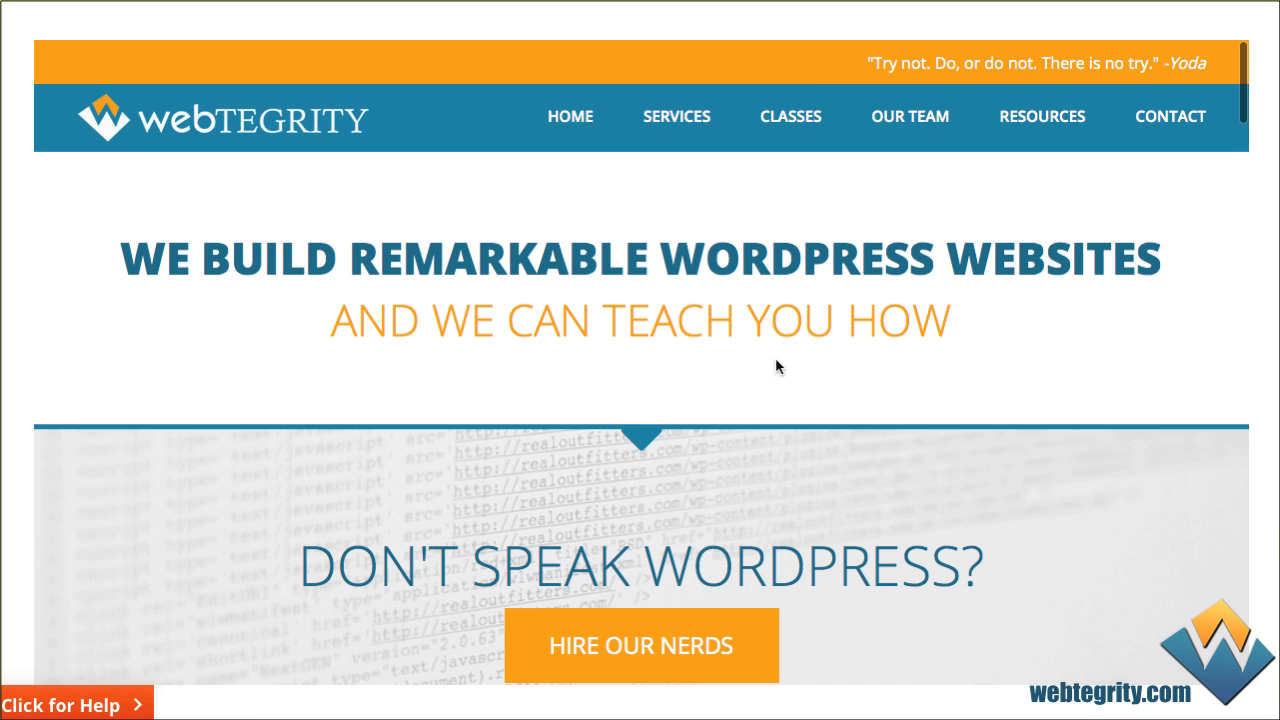